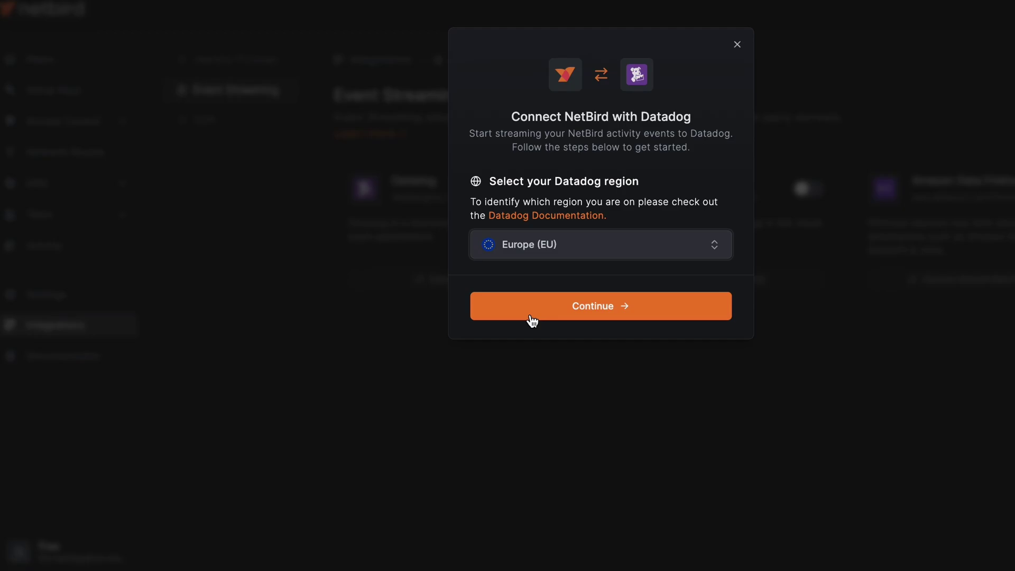
Step: Preview the Datadog and Amazon S3 connection setups without connecting, then dismiss the Amazon S3 dialog
left_click(648, 407)
left_click(690, 282)
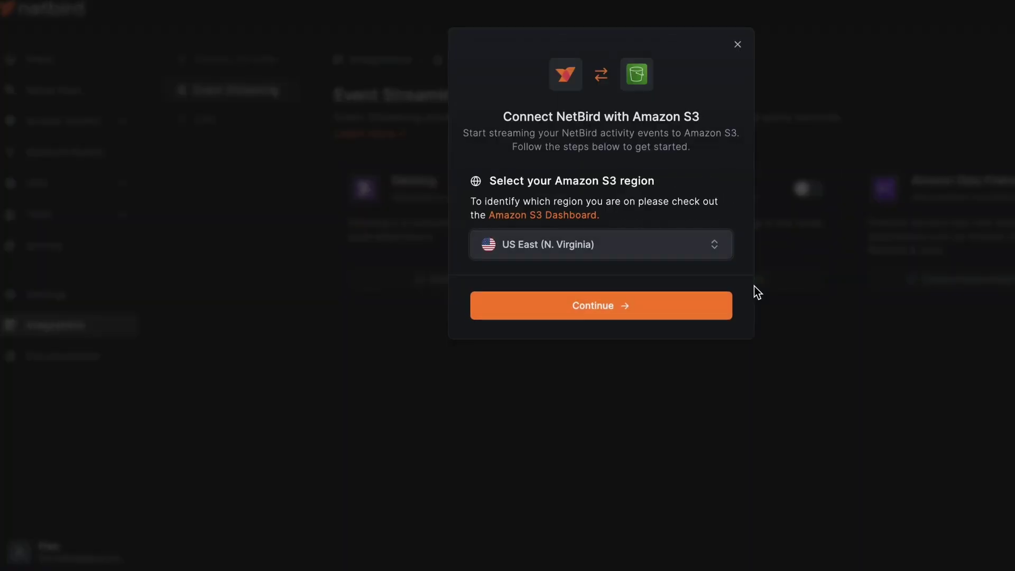
left_click(801, 327)
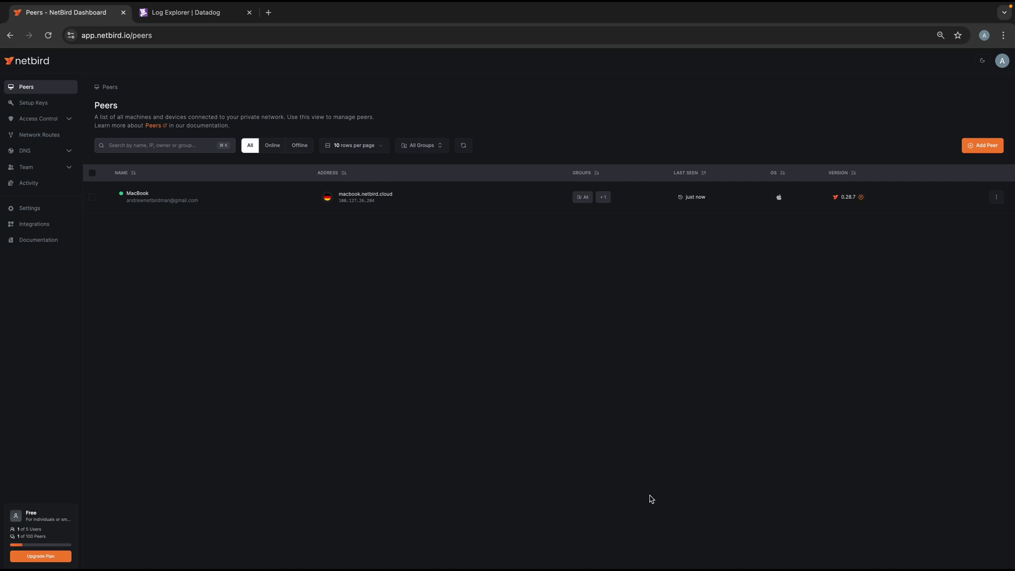
Step: Open the Activity page from the sidebar to view the account's activity events
left_click(51, 184)
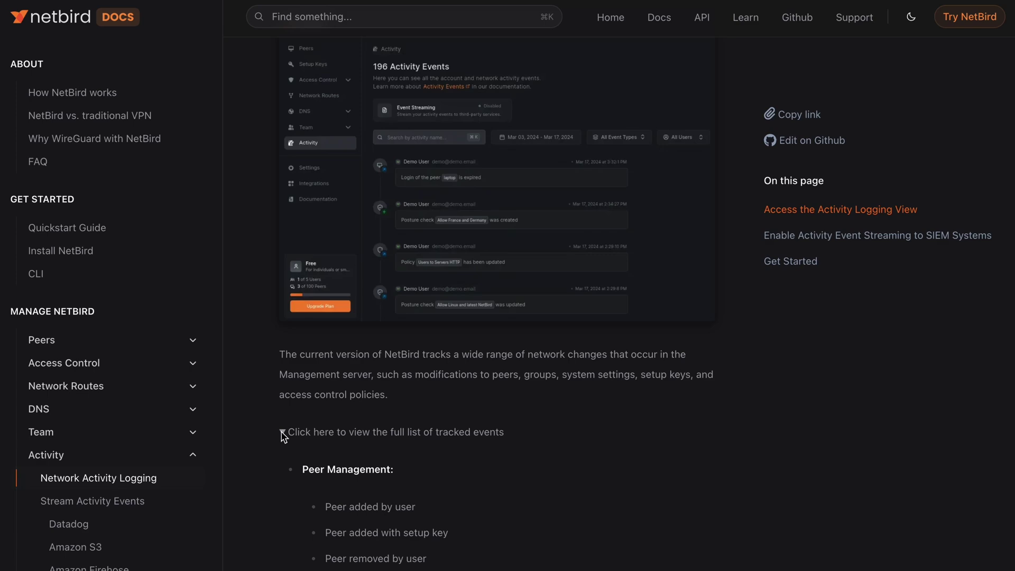
scroll(283, 433, "down", 1)
scroll(284, 438, "down", 10)
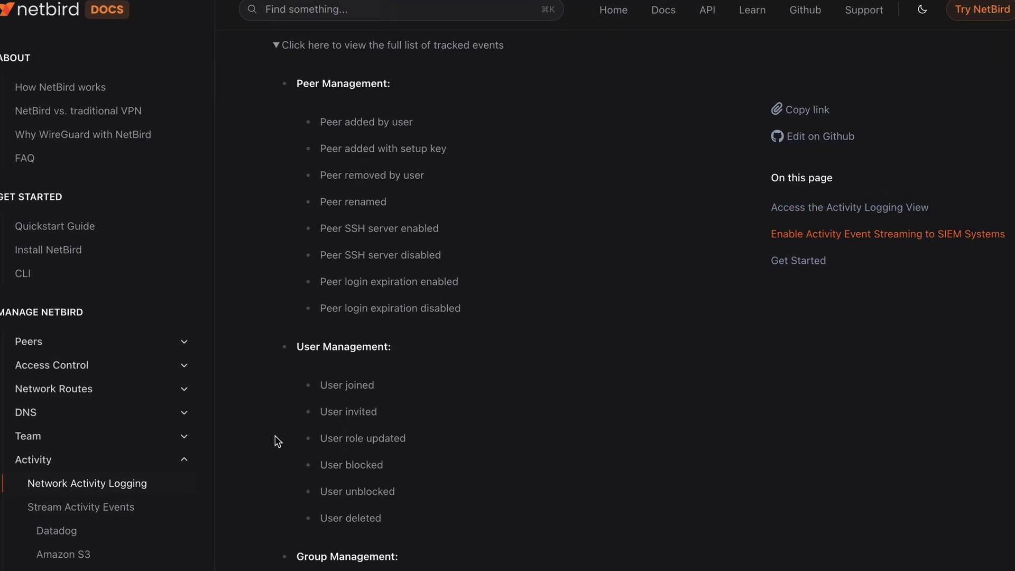
scroll(275, 442, "down", 8)
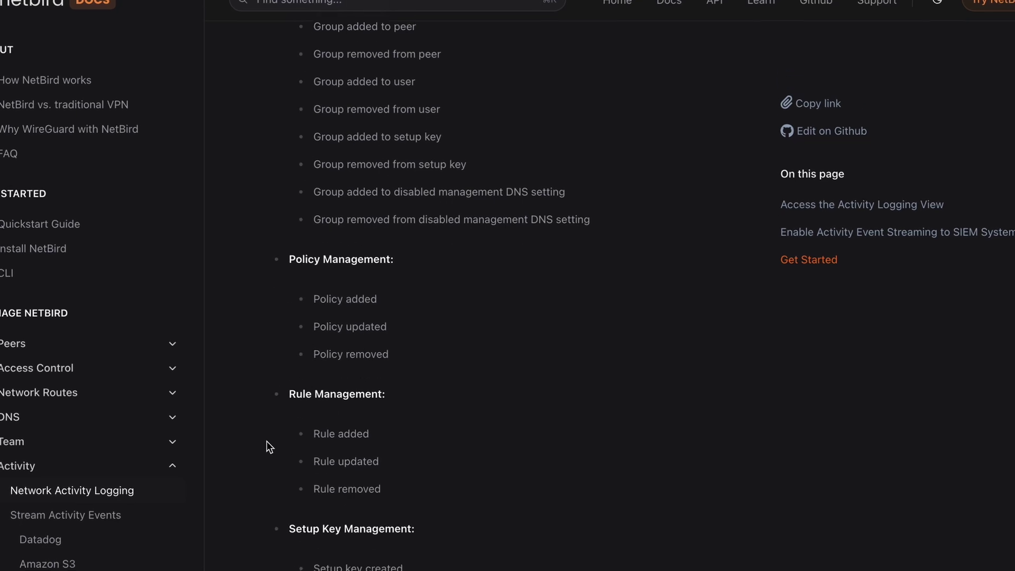
scroll(266, 441, "down", 5)
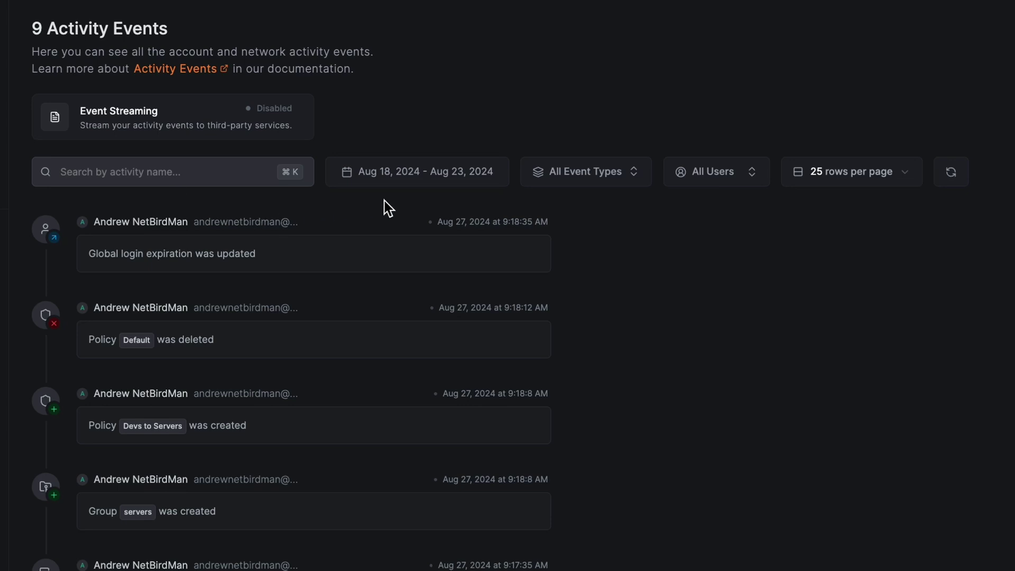
left_click(413, 185)
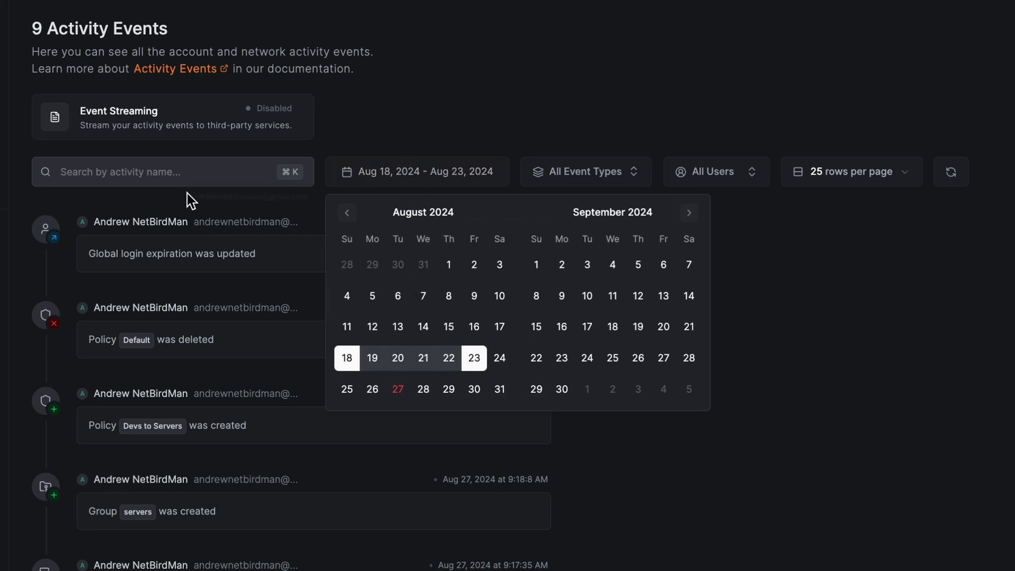
left_click(188, 180)
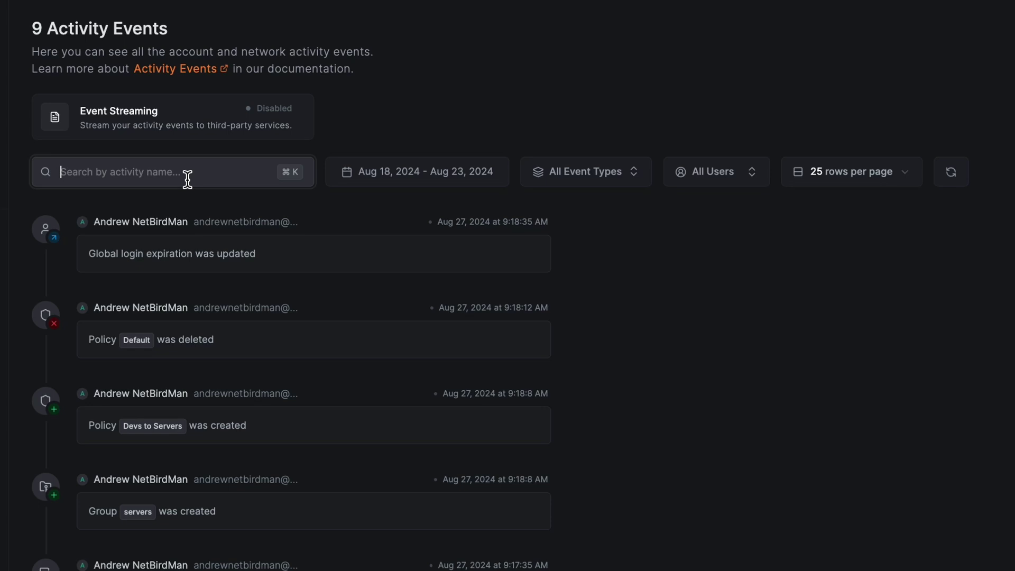
type("polic")
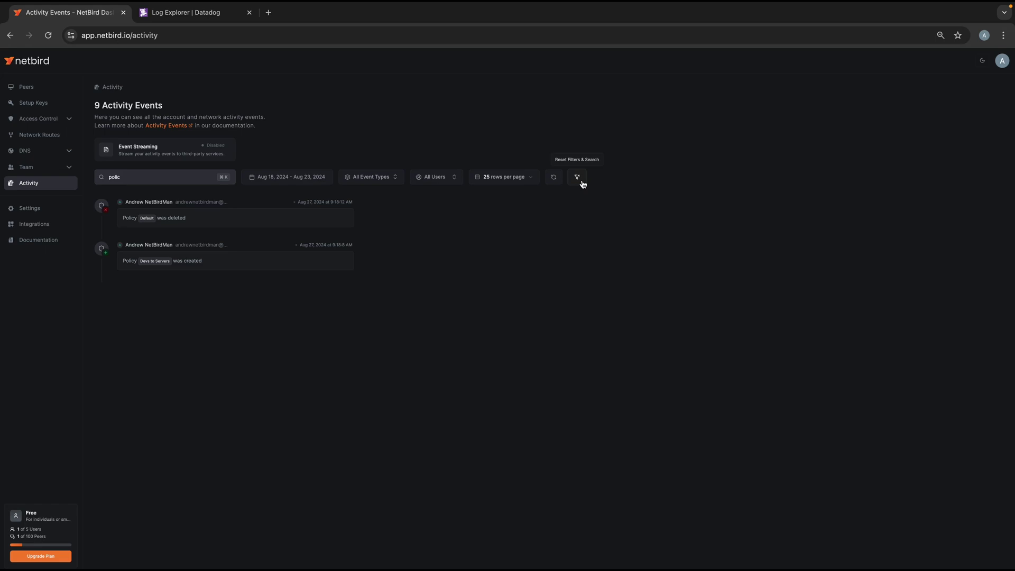
left_click(582, 182)
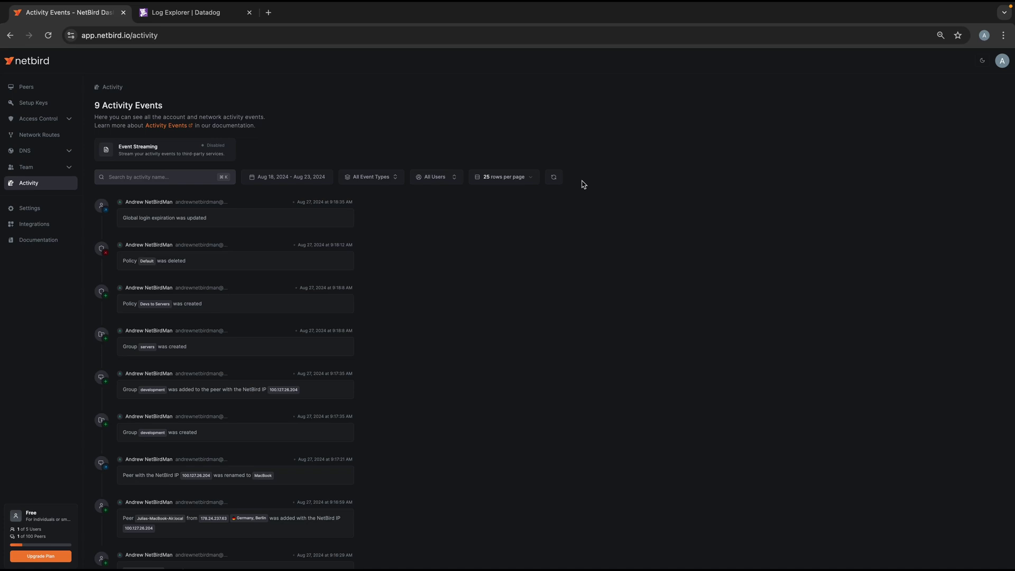
Step: Go to Integrations and show the Event Streaming tab with Datadog, Amazon S3 and Firehose
left_click(42, 230)
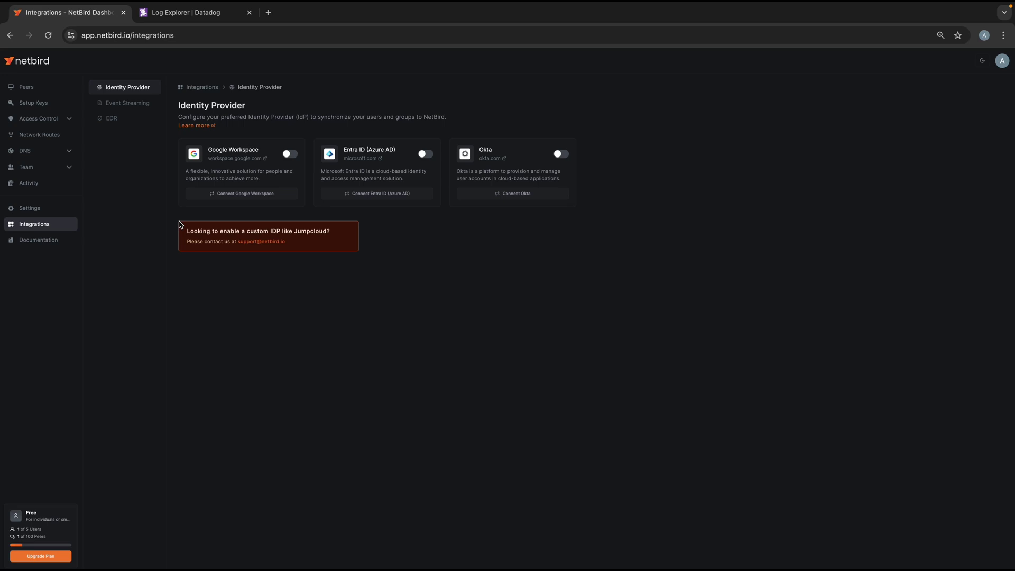
left_click(127, 103)
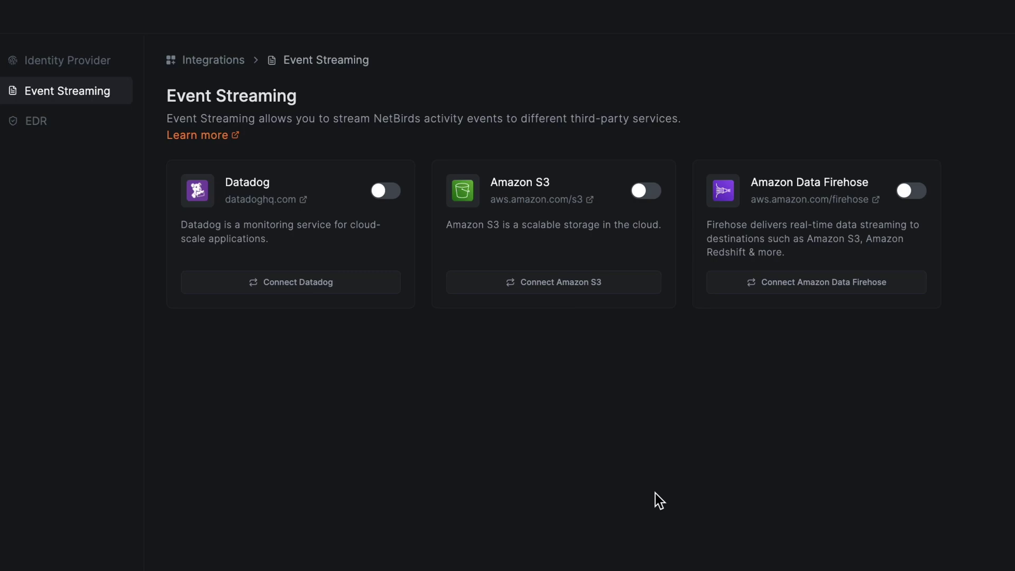
Step: Switch to the Datadog Log Explorer and scroll through the 5 netbird logs
left_click(228, 15)
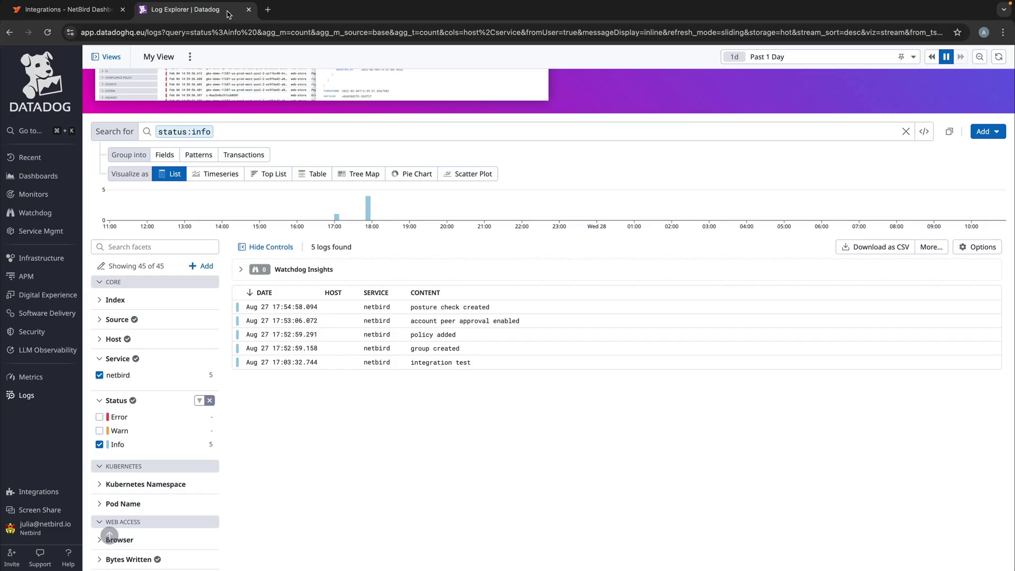
scroll(254, 182, "up", 5)
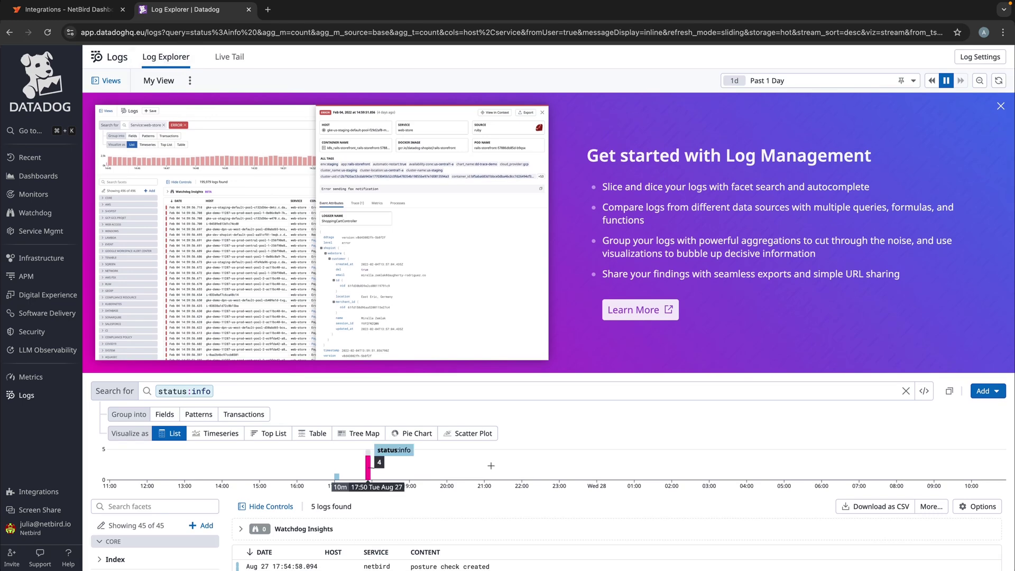
scroll(491, 468, "down", 3)
scroll(490, 468, "down", 3)
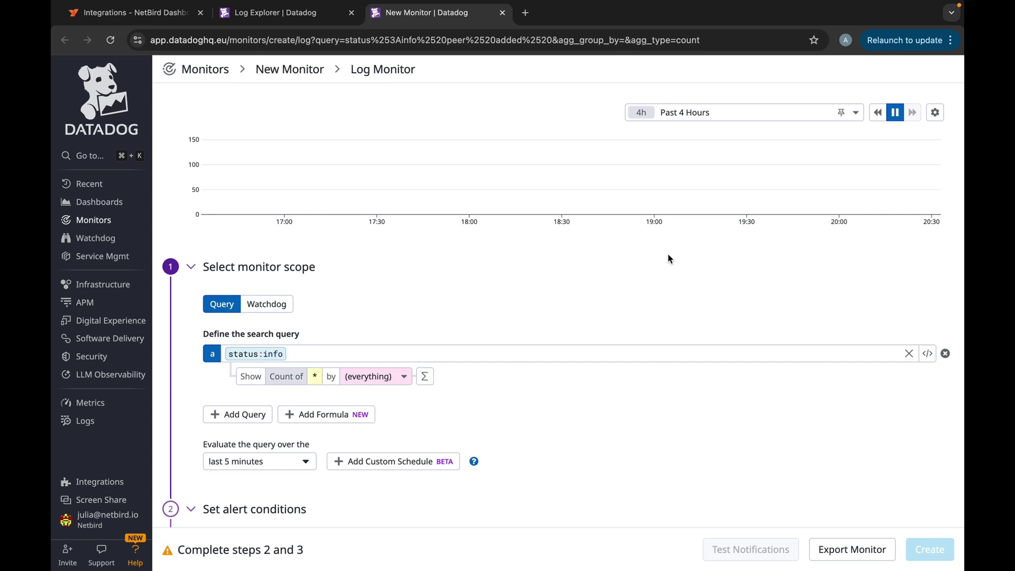
Step: Replace the 'peer added' query term with 'policy added' so the monitor reads status:info "policy added"
left_click(412, 358)
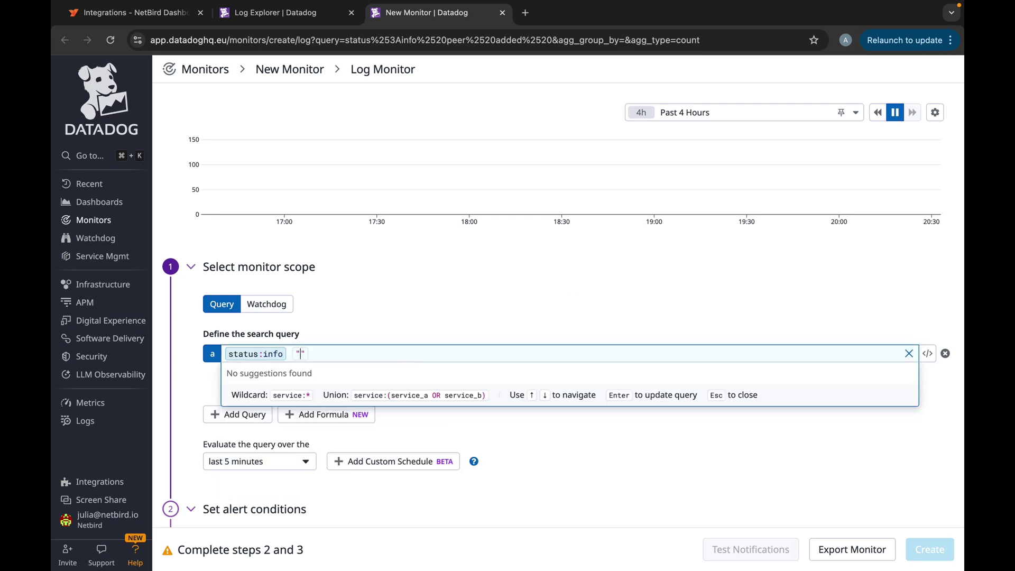
type("\"peer added")
key("Return")
key("BackSpace")
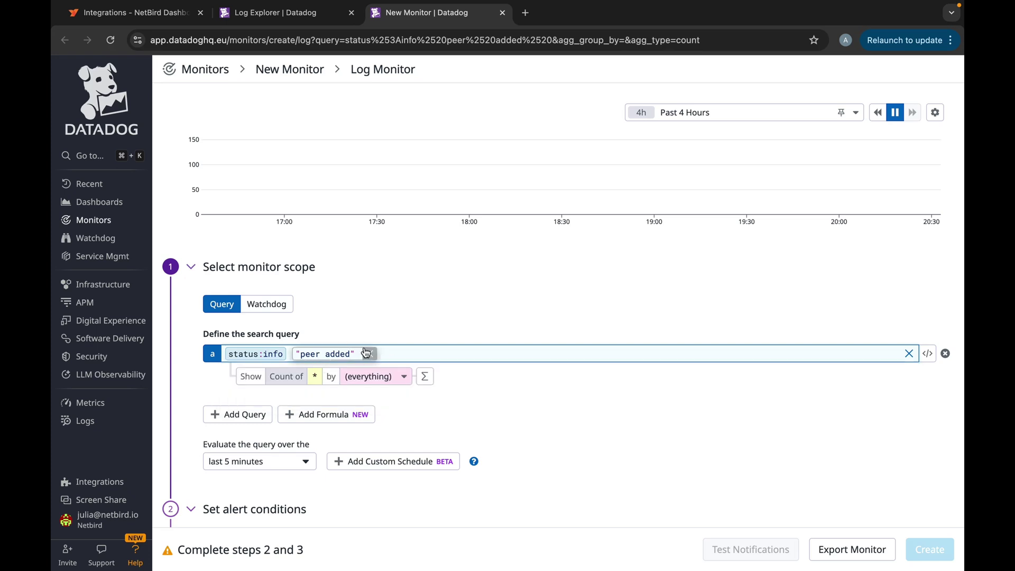
key("BackSpace")
type("\"pol")
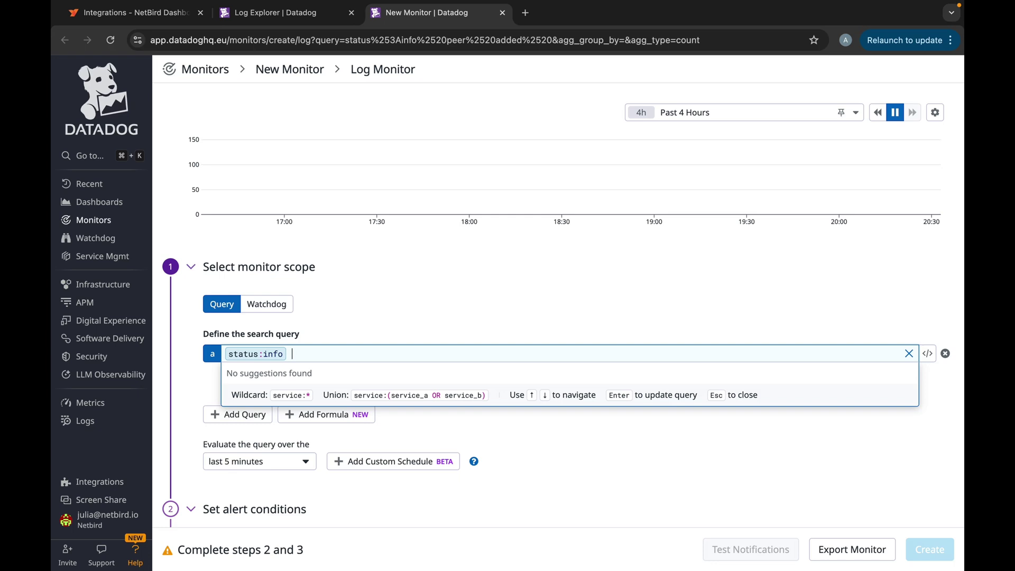
type("icy added")
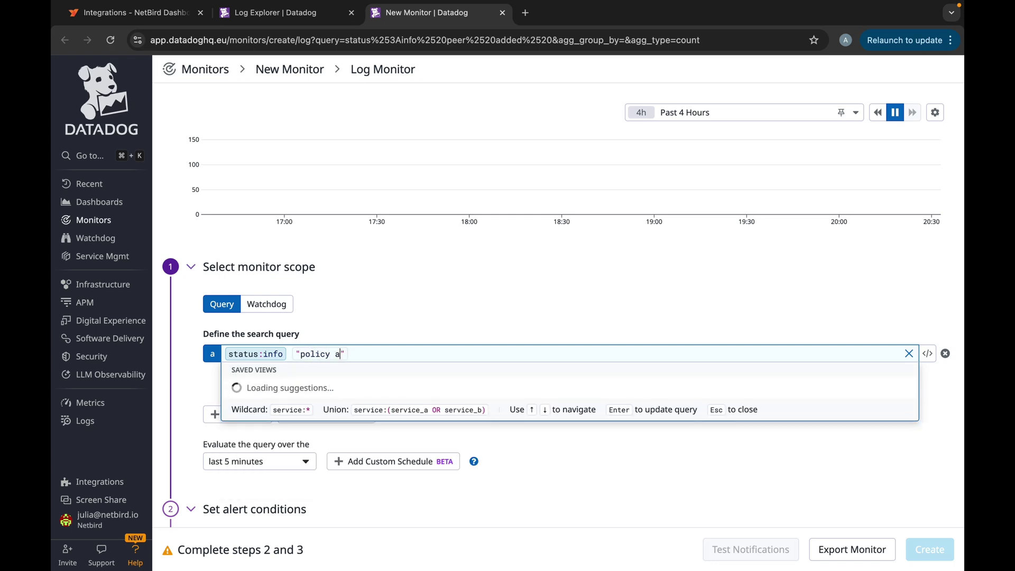
key("Return")
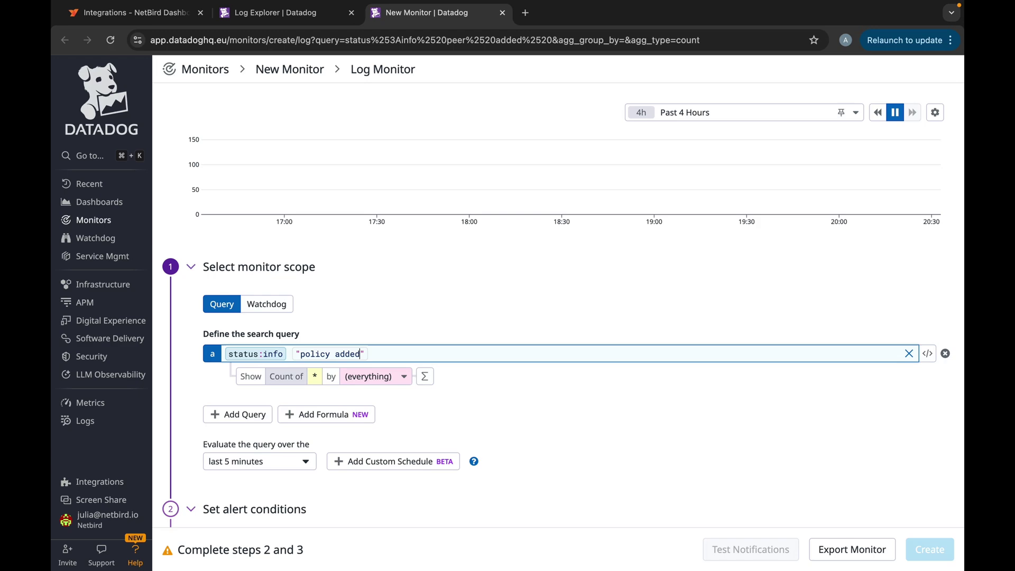
Step: In the Log Explorer, export the info logs as CSV and inspect the group created log's details
left_click(328, 13)
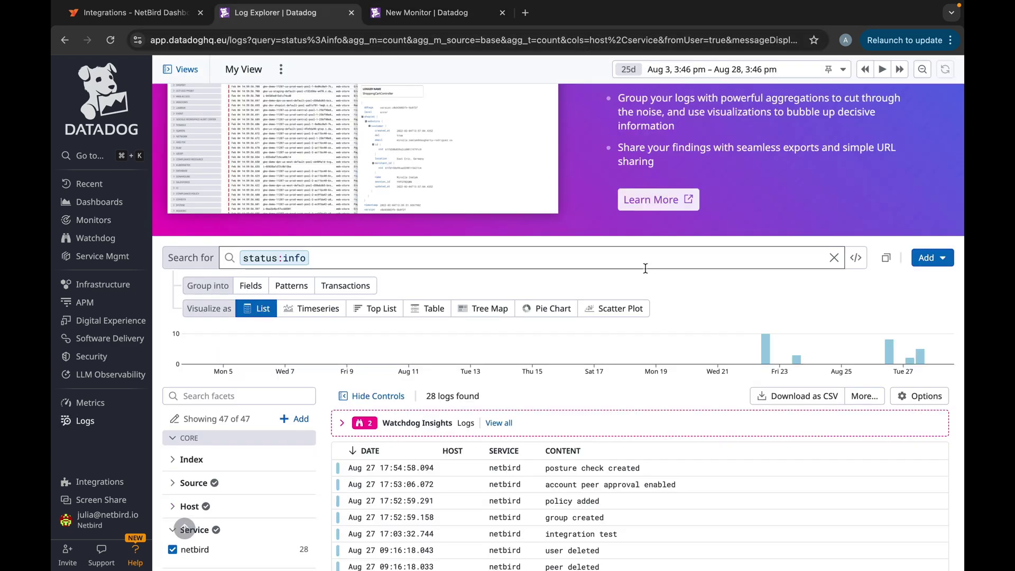
left_click(786, 404)
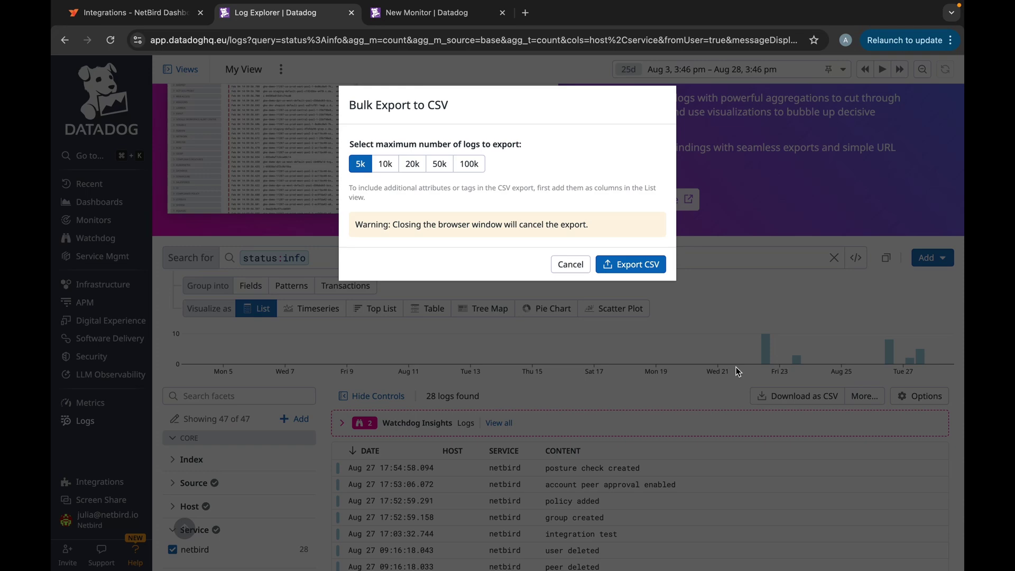
left_click(647, 264)
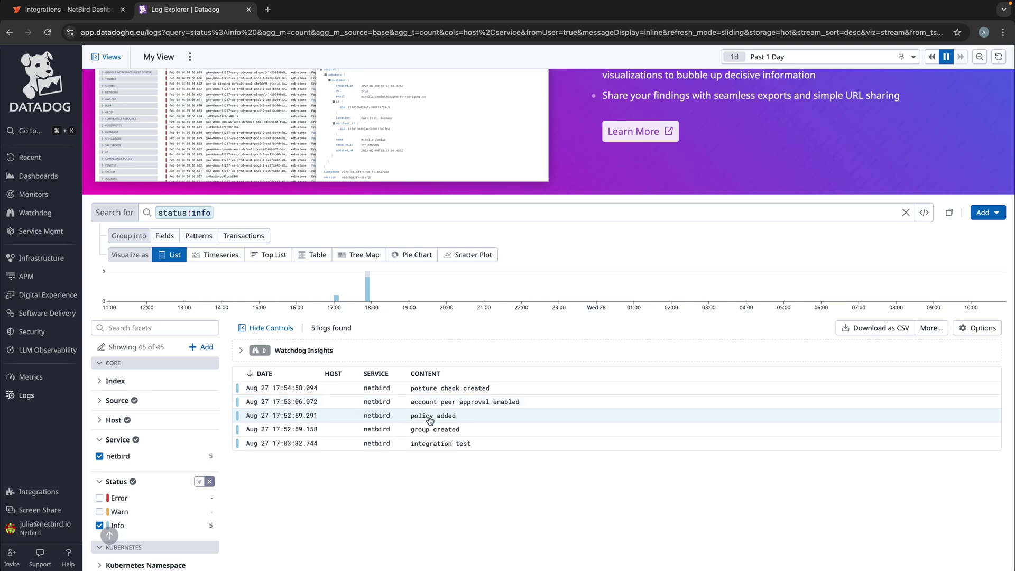
left_click(447, 436)
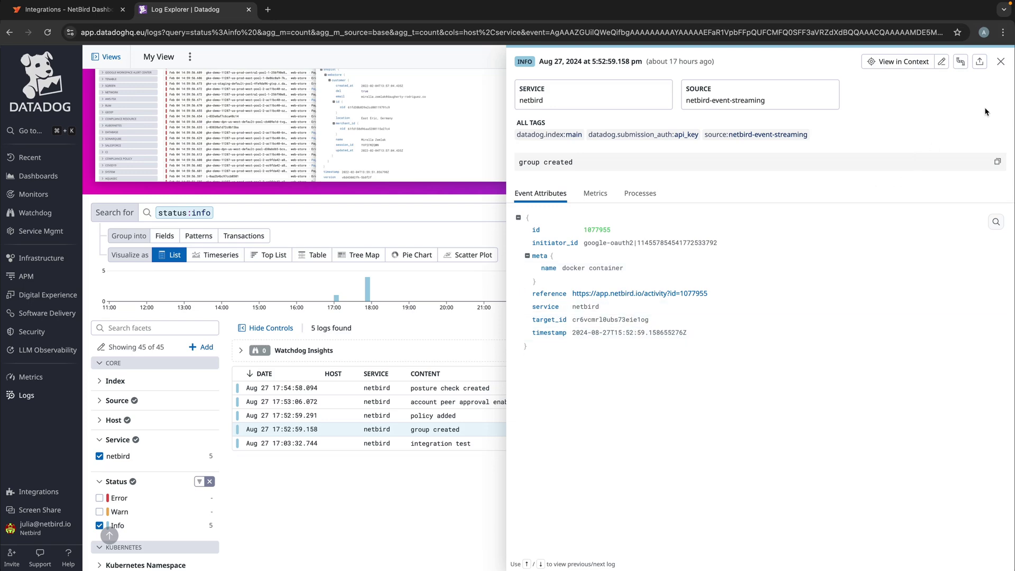
left_click(1001, 65)
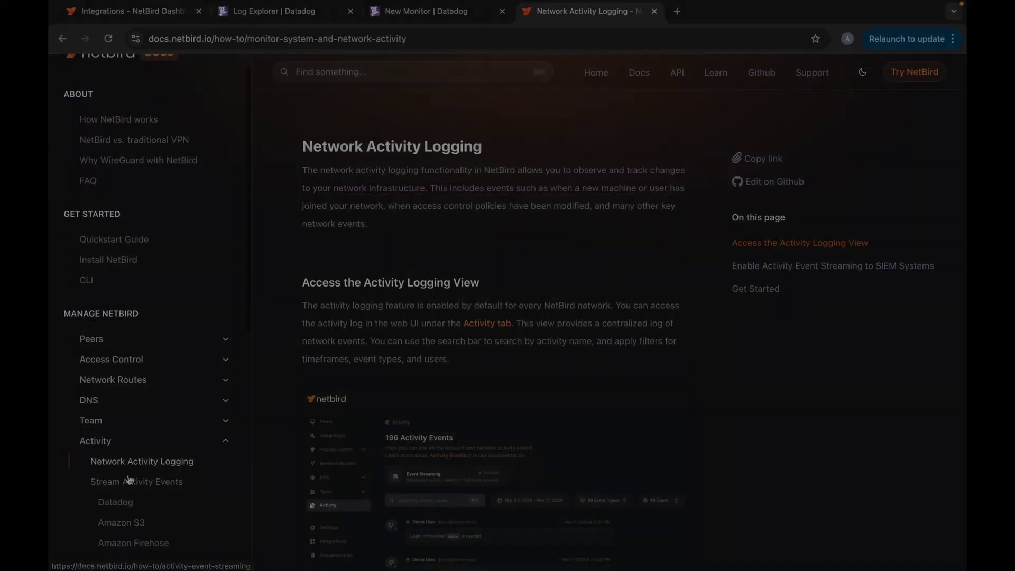
Step: Open the Stream Activity Events docs and continue the Datadog connection with the Europe (EU) region
left_click(129, 481)
scroll(345, 446, "down", 10)
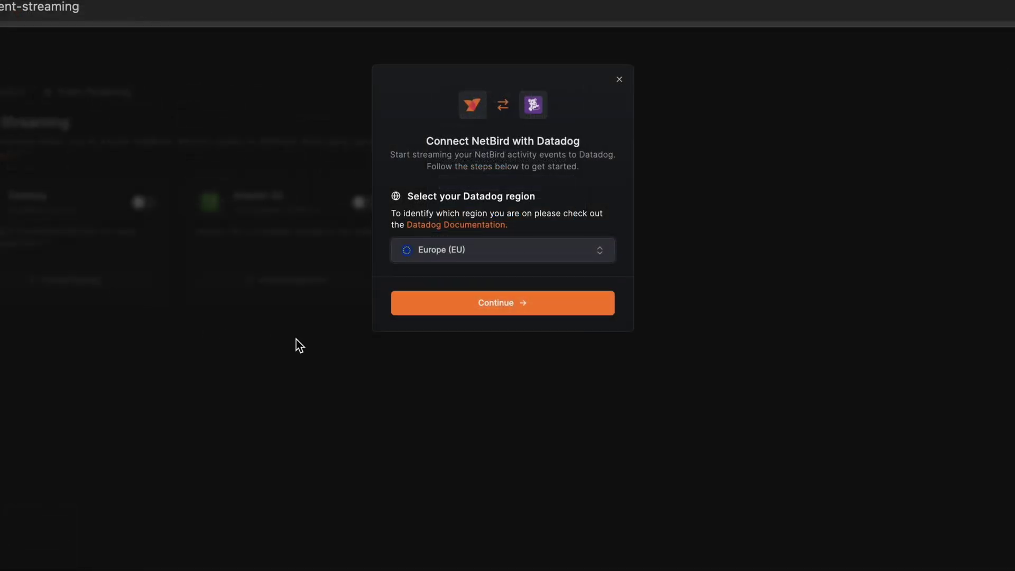
left_click(495, 308)
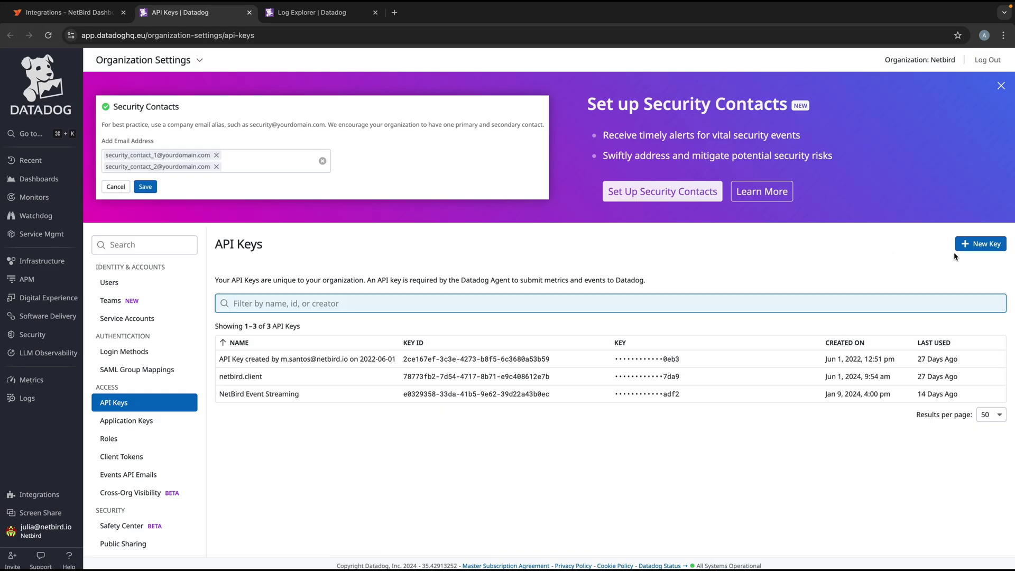
Step: Create a Datadog API key named 'NetBird Activity Events' and connect NetBird with it
left_click(975, 246)
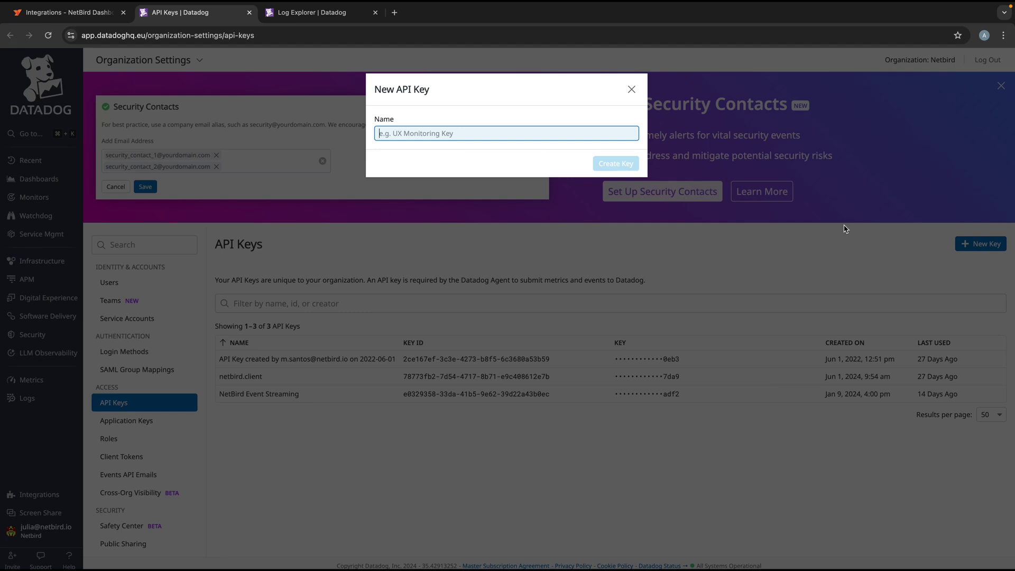
left_click(84, 18)
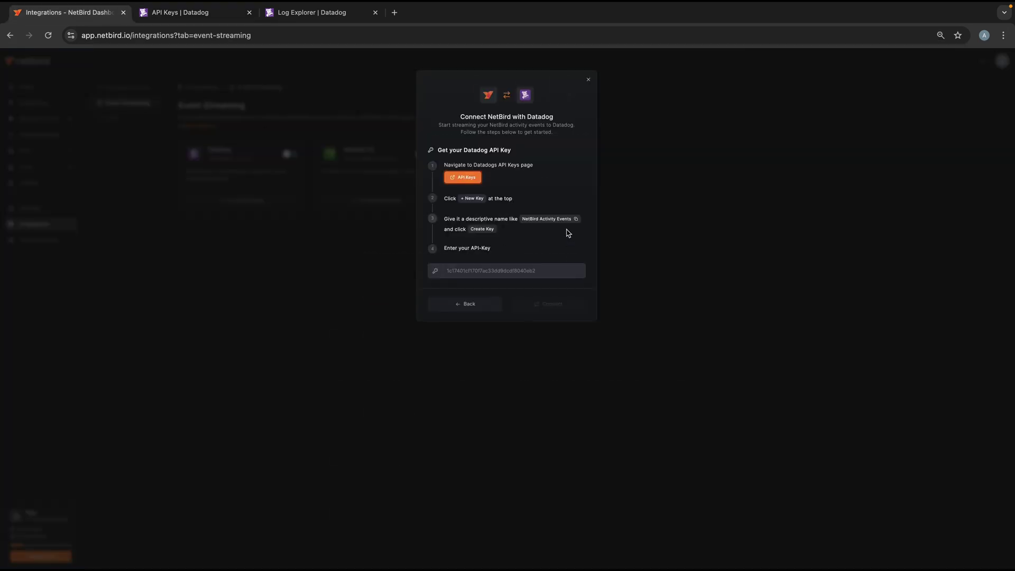
left_click(575, 219)
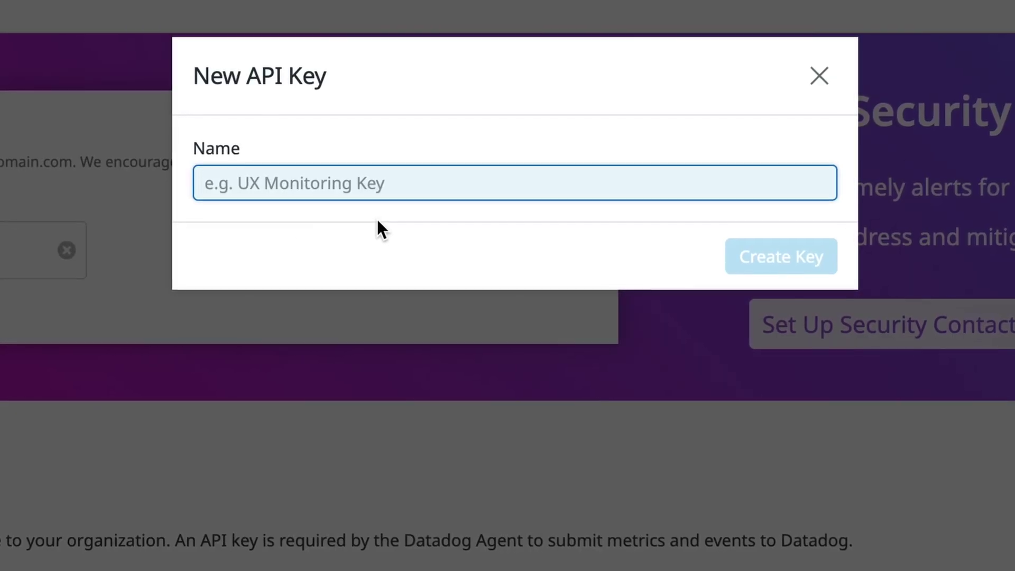
key("ctrl+v")
left_click(761, 269)
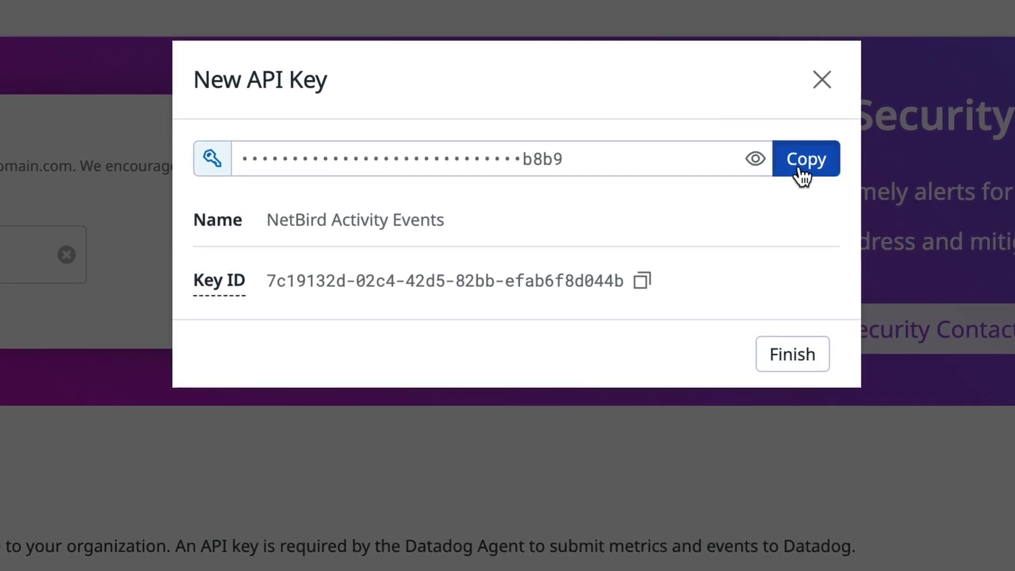
left_click(801, 160)
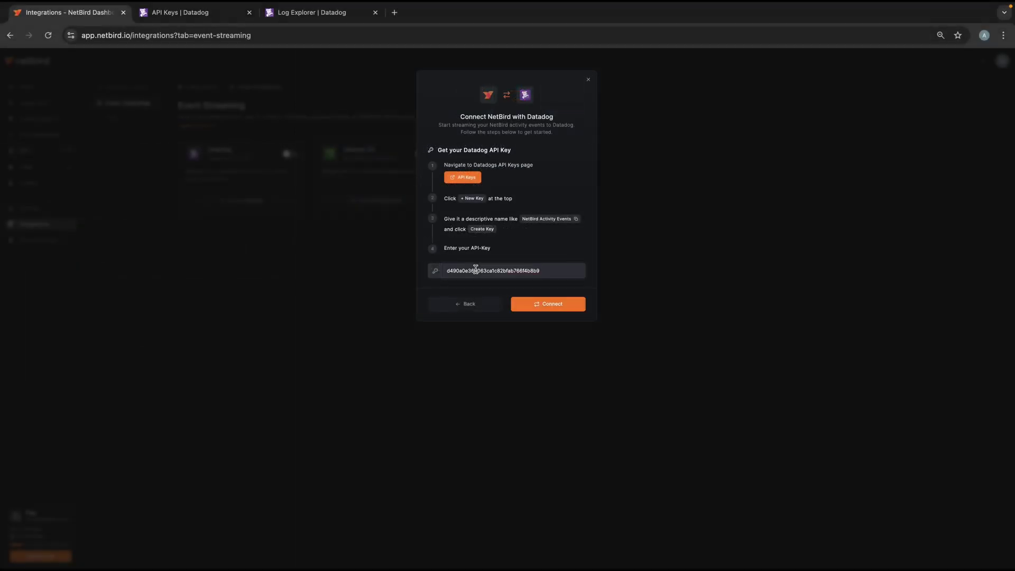
left_click(532, 306)
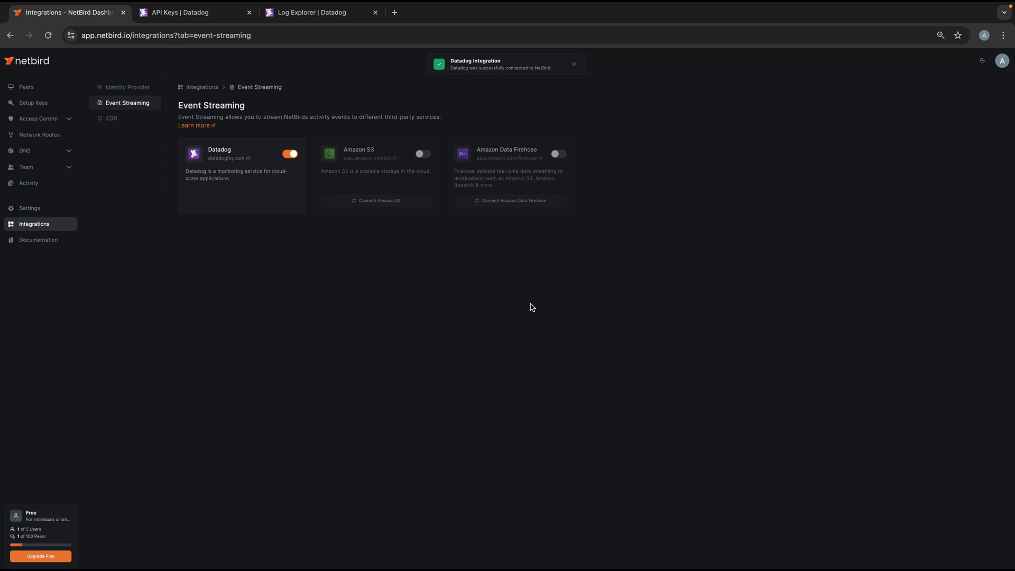